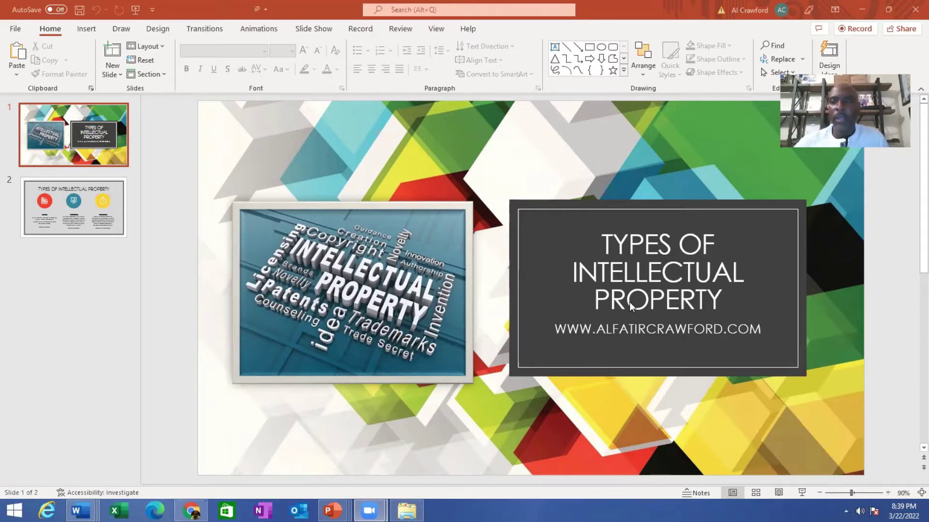
Step: Show slide 2, covering patents, trademarks and copyrights, from the slide pane
{"action": "left_click", "coordinate": [71, 189]}
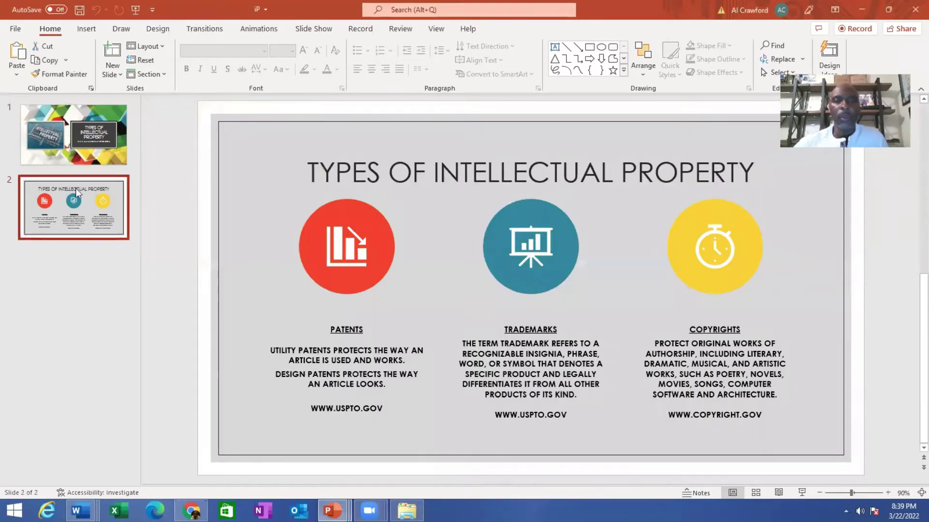